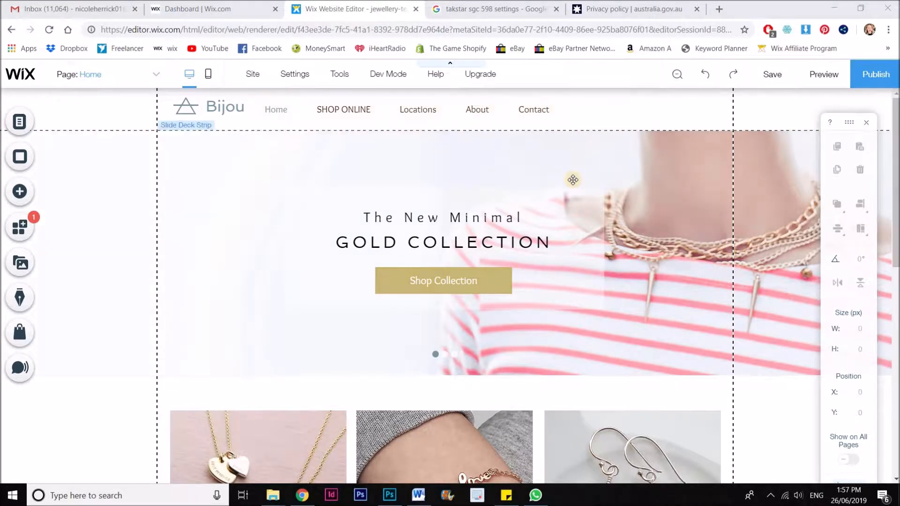
pyautogui.scroll(-3, 624, 283)
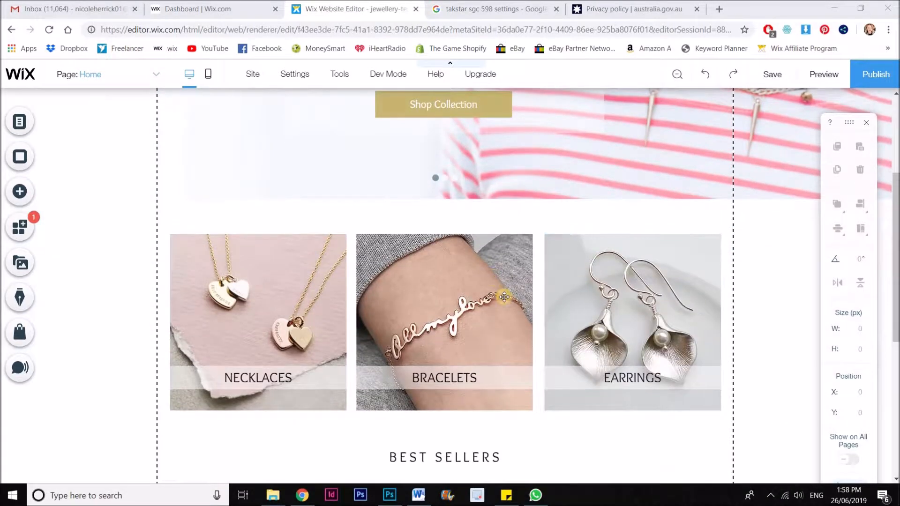
pyautogui.scroll(-3, 486, 381)
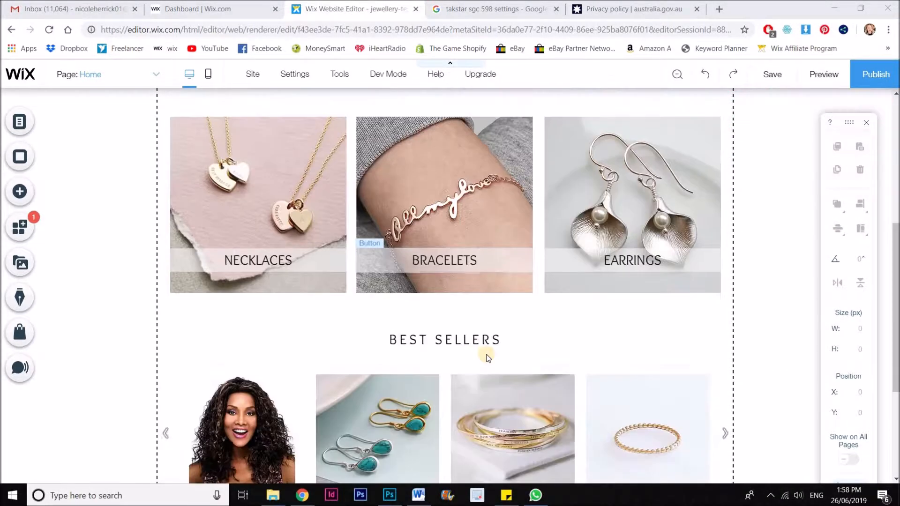
pyautogui.scroll(4, 518, 281)
pyautogui.scroll(3, 518, 185)
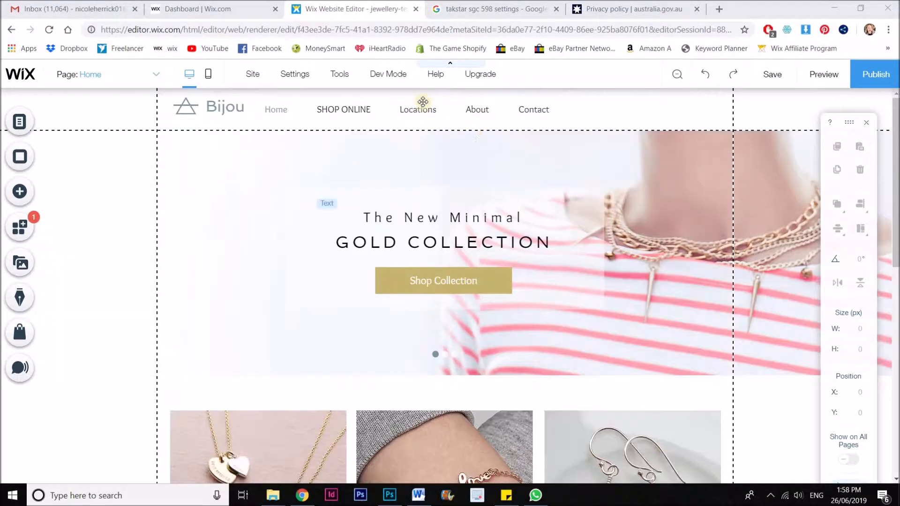
# Step: Save the site with Ctrl+S after reviewing the home page down to the footer
pyautogui.hotkey('ctrl', 's')
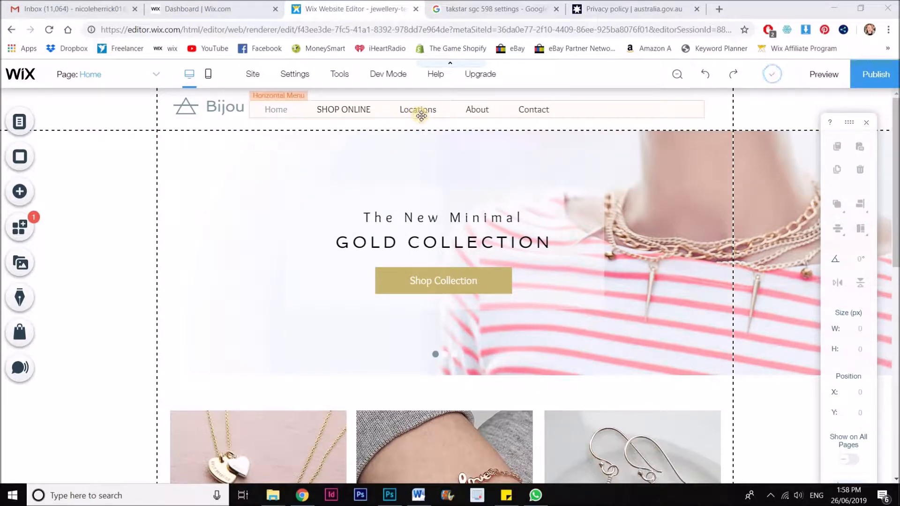
pyautogui.scroll(-4, 528, 271)
pyautogui.scroll(-3, 528, 271)
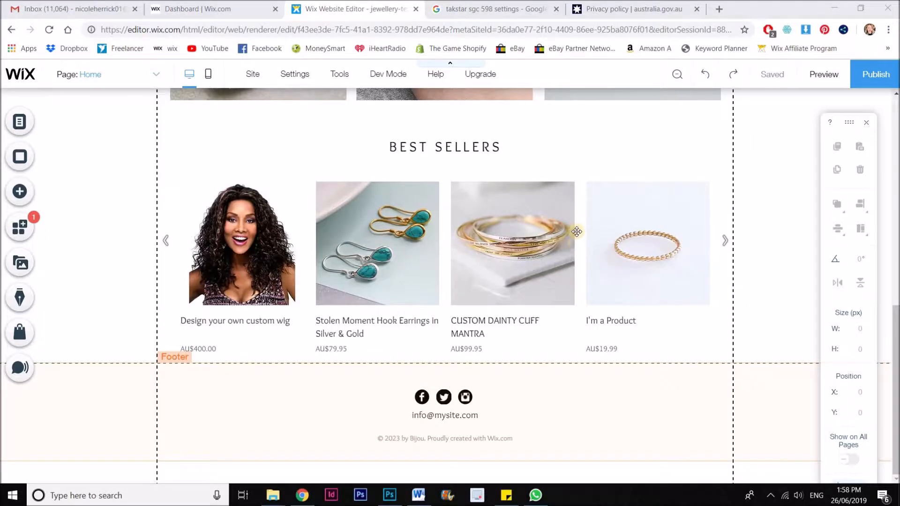
pyautogui.scroll(8, 481, 212)
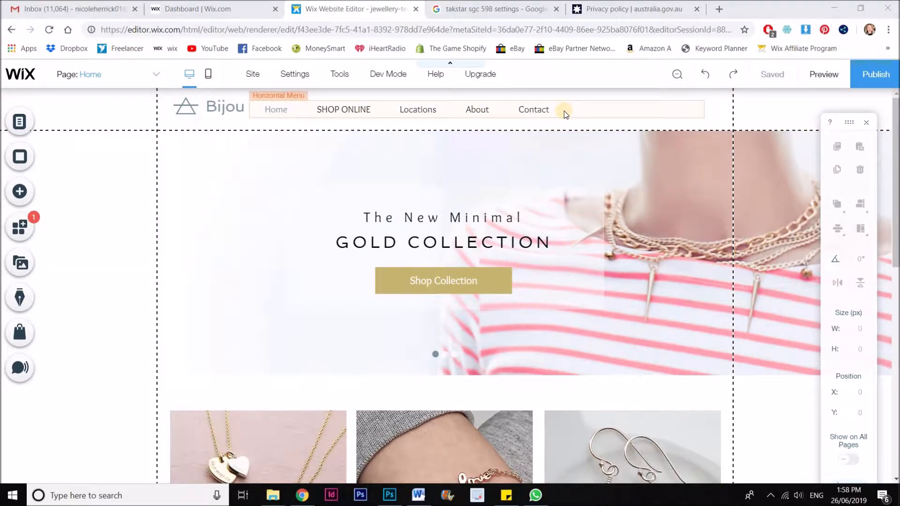
# Step: Hide the Locations page via Manage Pages so the menu keeps only Home, Shop Online, About, Contact
pyautogui.click(92, 75)
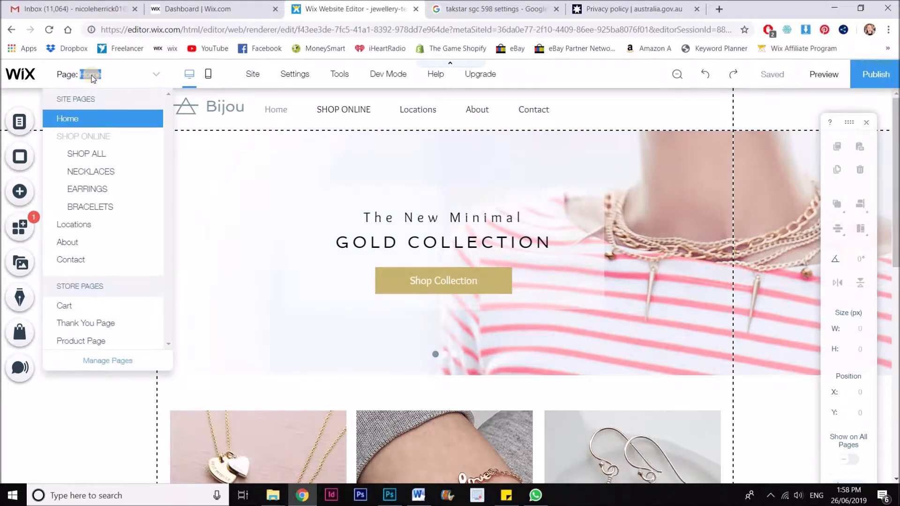
pyautogui.click(120, 363)
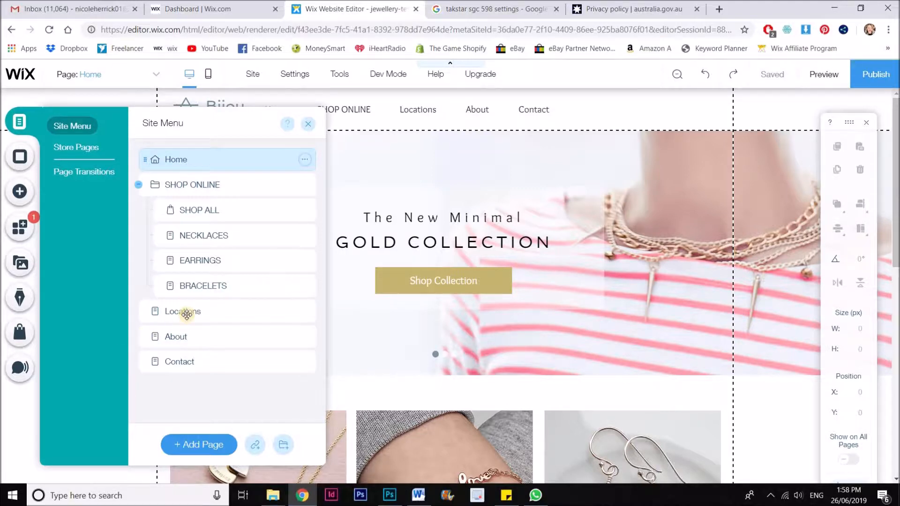
pyautogui.moveTo(210, 311)
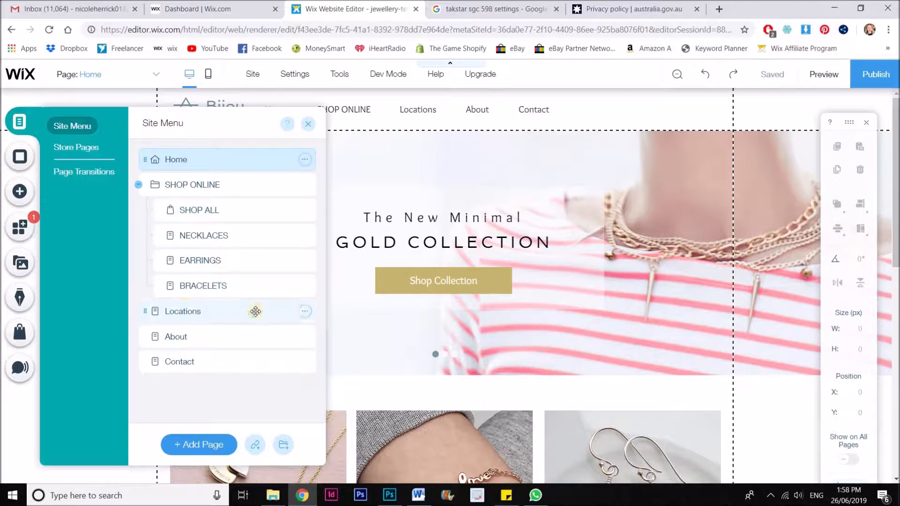
pyautogui.click(304, 313)
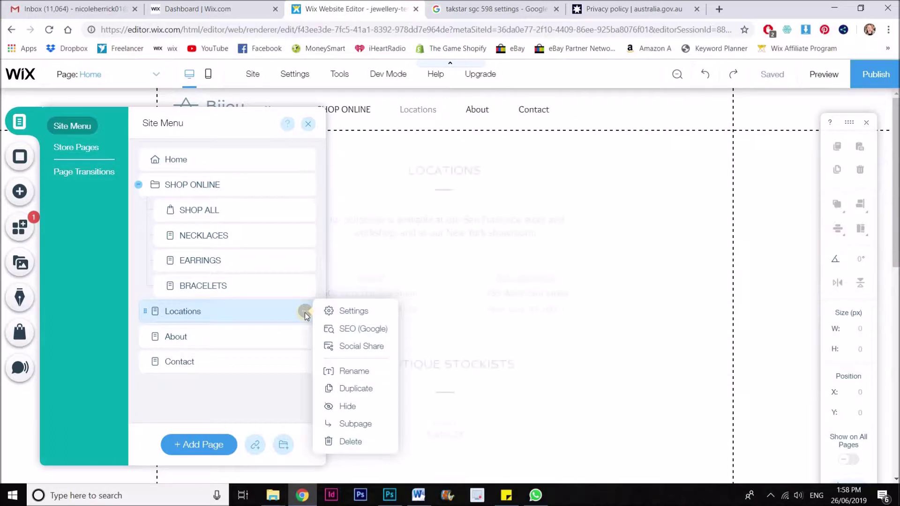
pyautogui.click(350, 408)
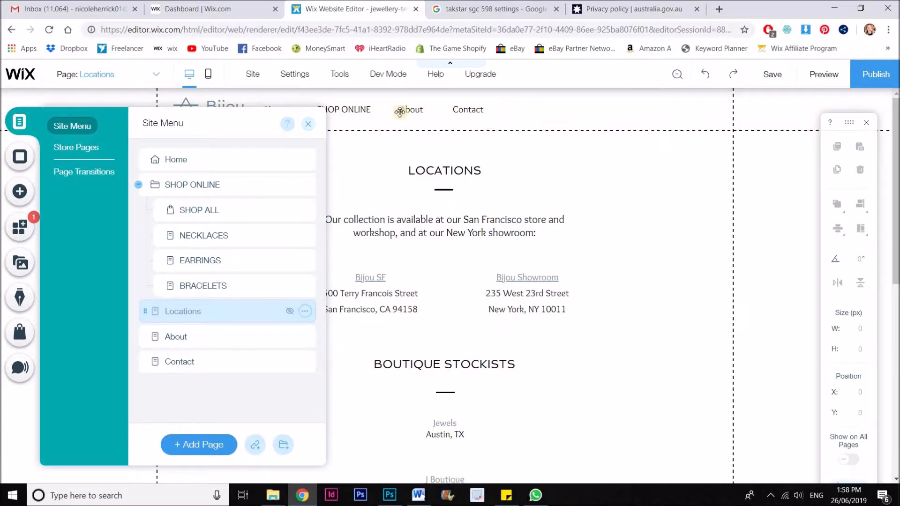
pyautogui.click(521, 111)
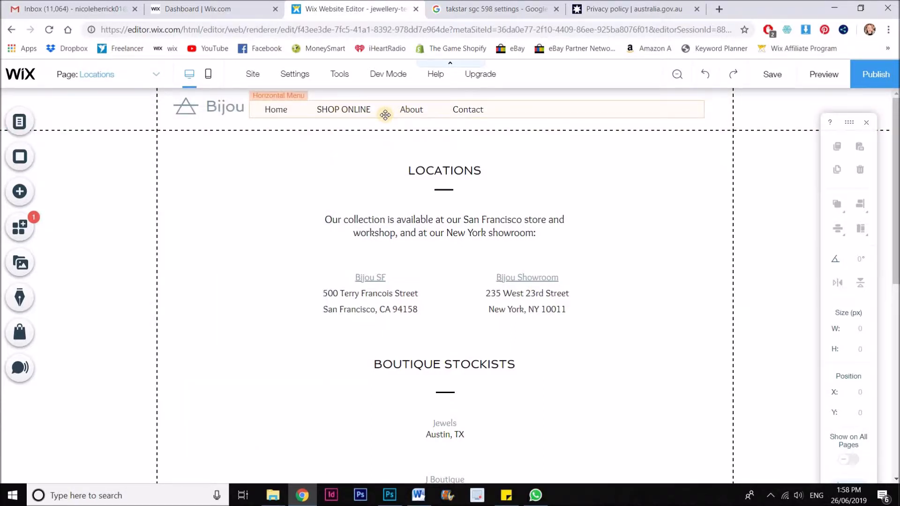
pyautogui.scroll(-8, 531, 267)
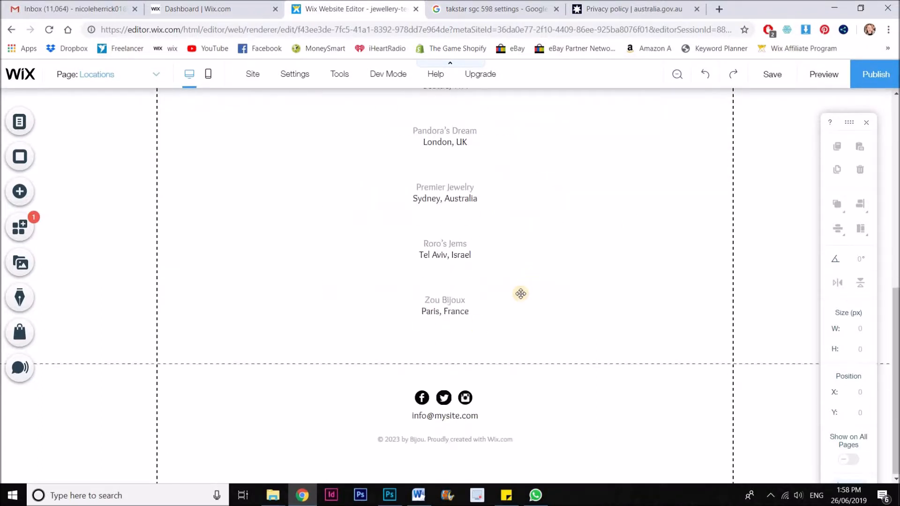
# Step: Place a Paragraph text element from Add > Text into the footer's left side
pyautogui.click(275, 422)
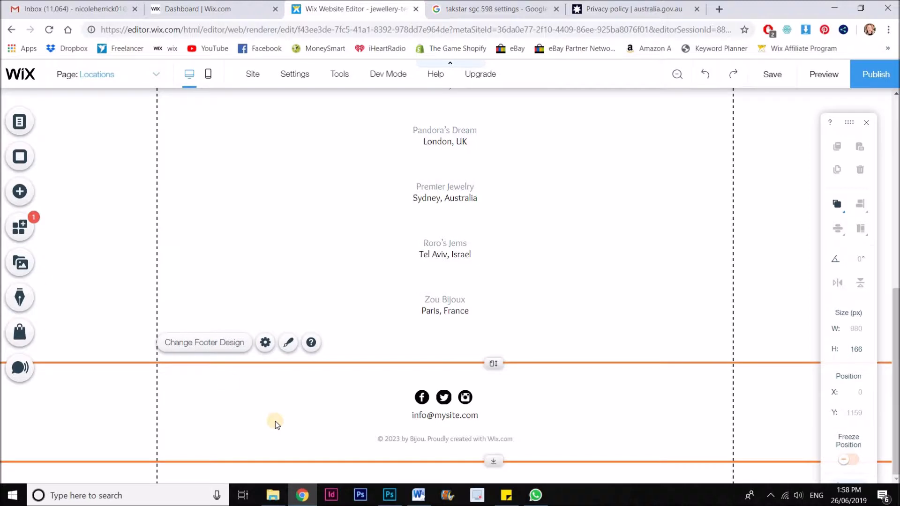
pyautogui.click(19, 191)
pyautogui.click(62, 122)
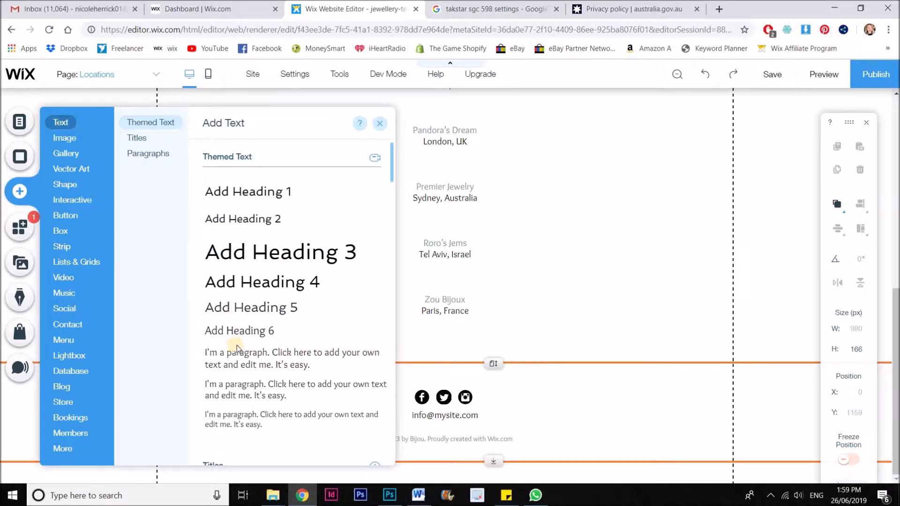
pyautogui.moveTo(292, 359)
pyautogui.mouseDown()
pyautogui.moveTo(555, 402)
pyautogui.moveTo(239, 402)
pyautogui.mouseUp()
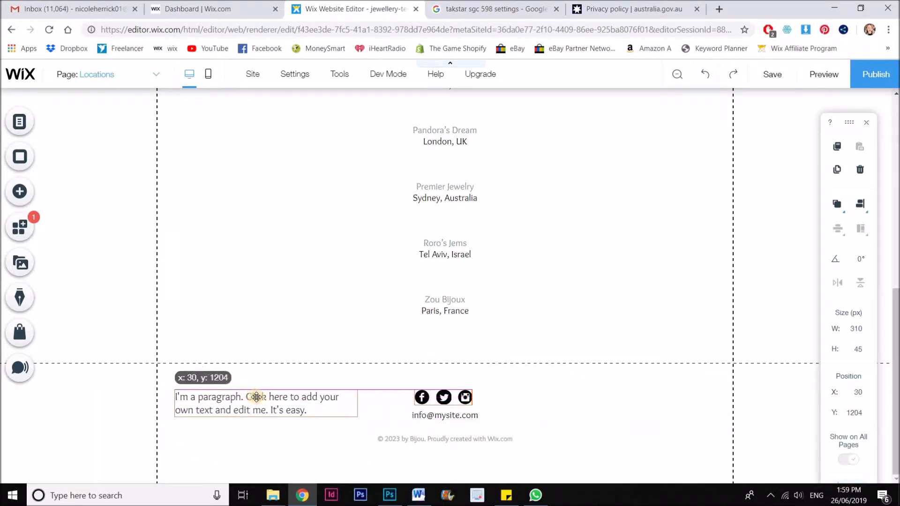
# Step: Fill the footer text box with LOCATIONS, TERMS & CONDITIONS, SITEMAP and PRIVACY POLICY on separate lines
pyautogui.doubleClick(330, 416)
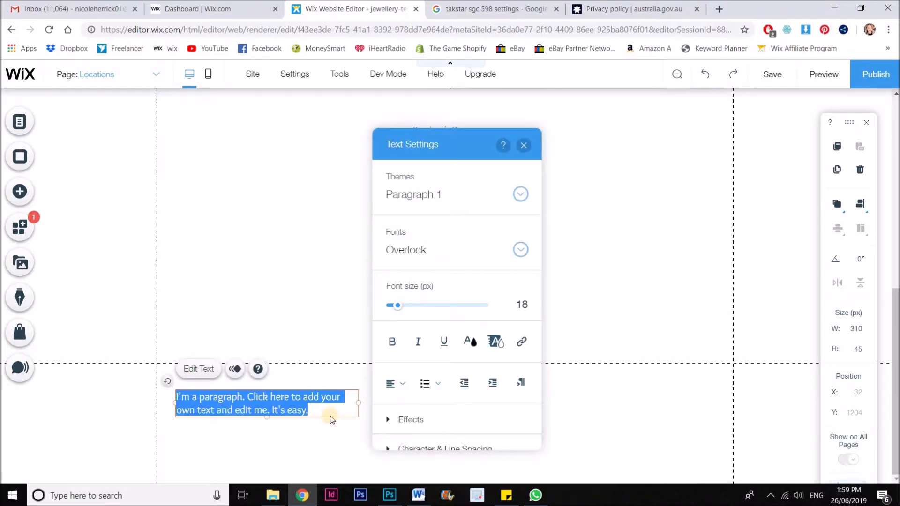
pyautogui.write('location')
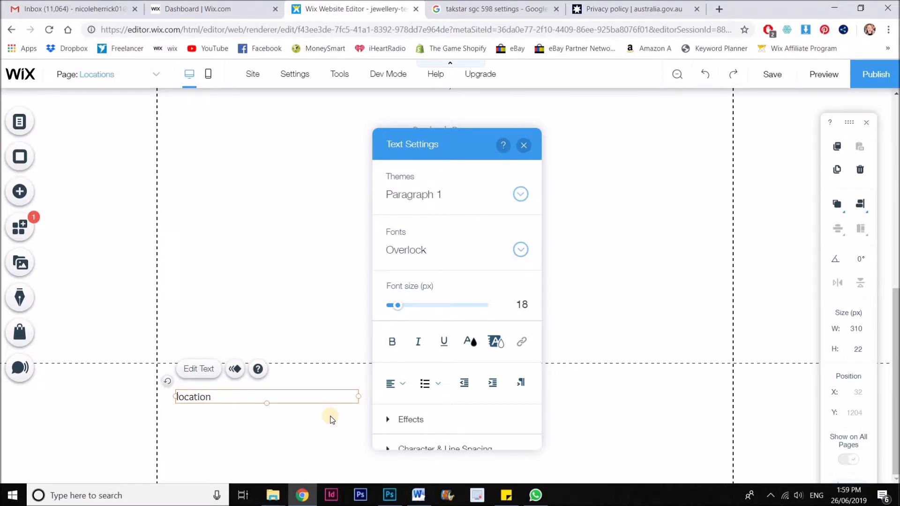
pyautogui.press('BackSpace')
pyautogui.press('BackSpace')
pyautogui.press('BackSpace')
pyautogui.write('LOC')
pyautogui.write('ATIONS')
pyautogui.hotkey('ctrl', 's')
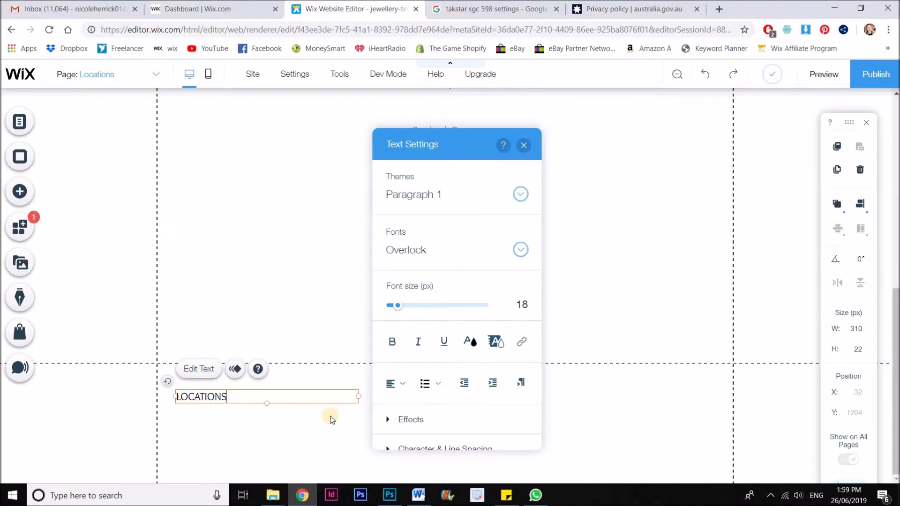
pyautogui.press('Return')
pyautogui.write('TERMS')
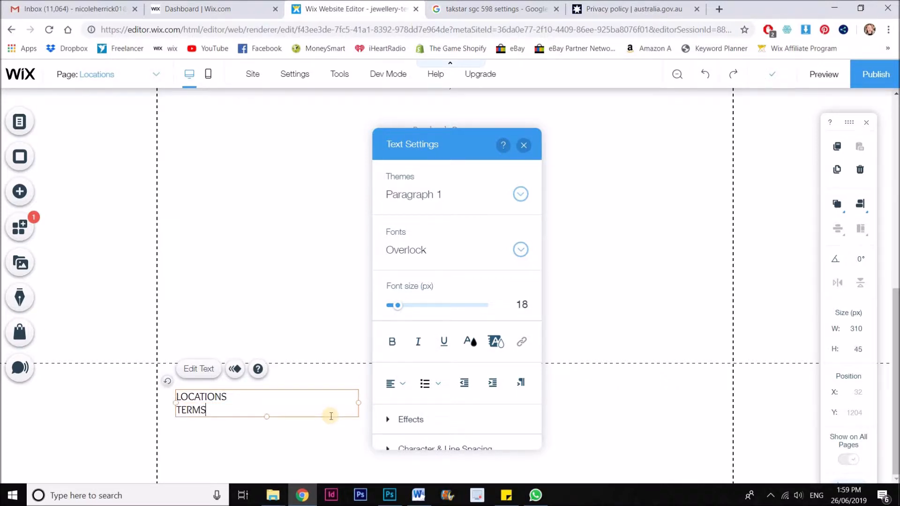
pyautogui.write(' & CONDITI')
pyautogui.write('ONS')
pyautogui.press('Return')
pyautogui.write('TEM')
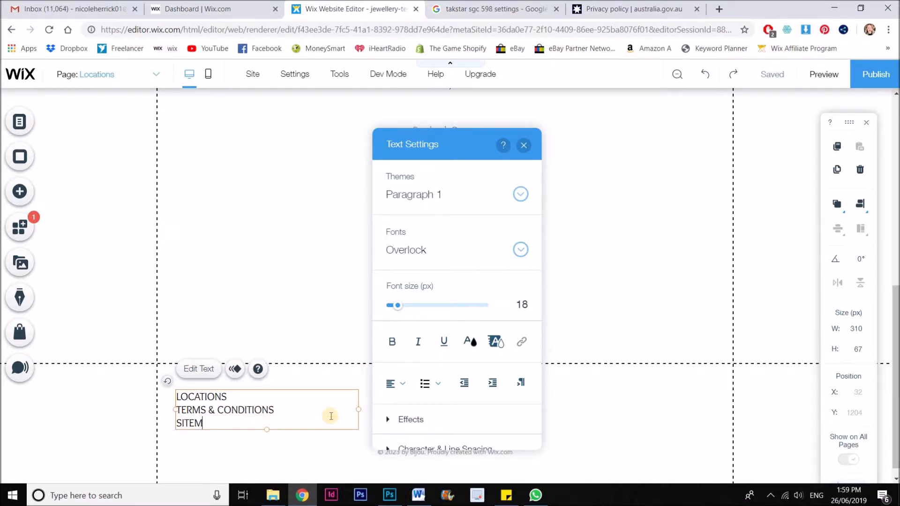
pyautogui.write('AP')
pyautogui.press('Return')
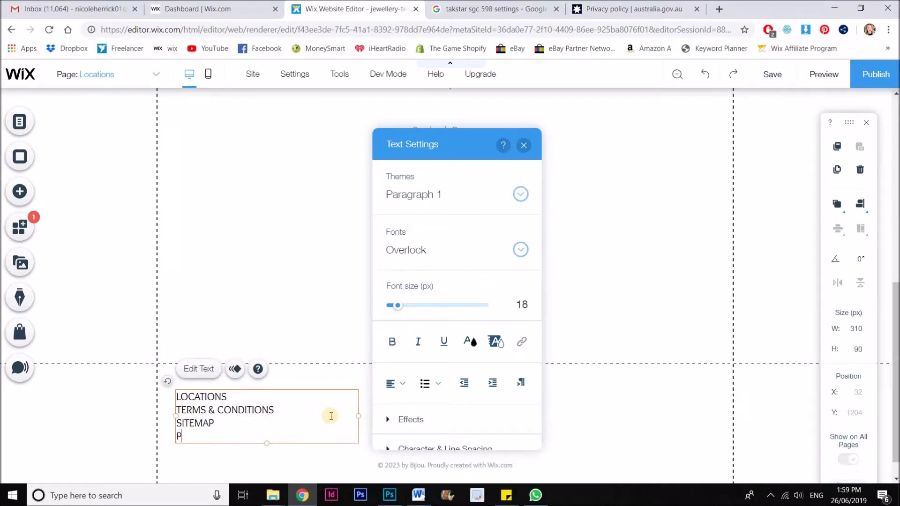
pyautogui.write('RIVACY POLI')
pyautogui.write('CY')
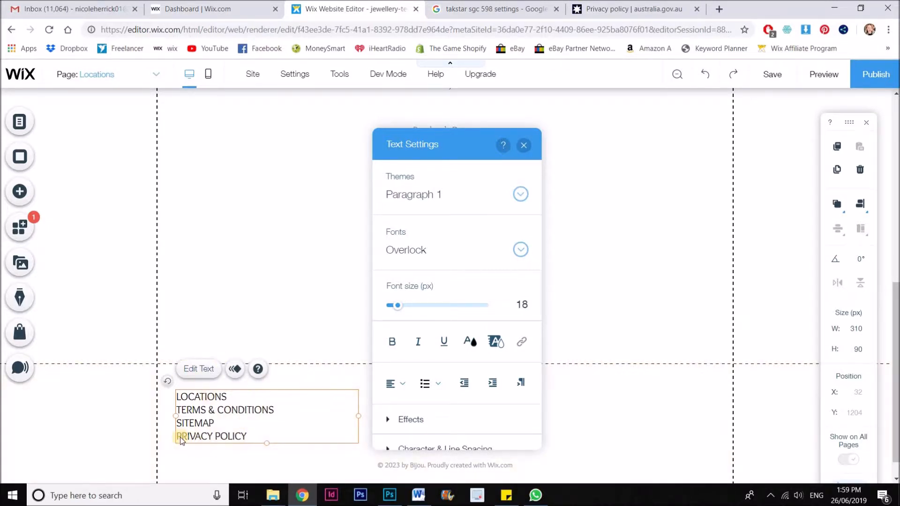
pyautogui.doubleClick(211, 397)
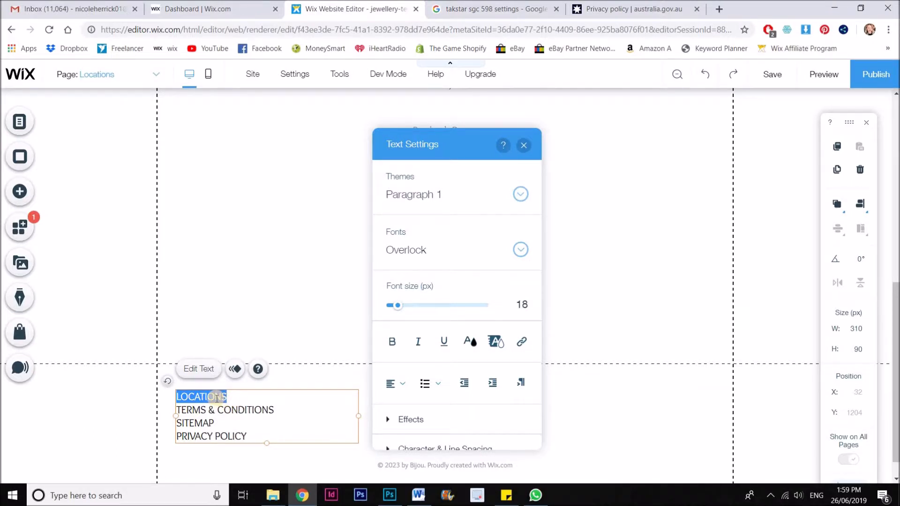
# Step: Link LOCATIONS to the Locations (This) page, opening in the current window
pyautogui.click(522, 344)
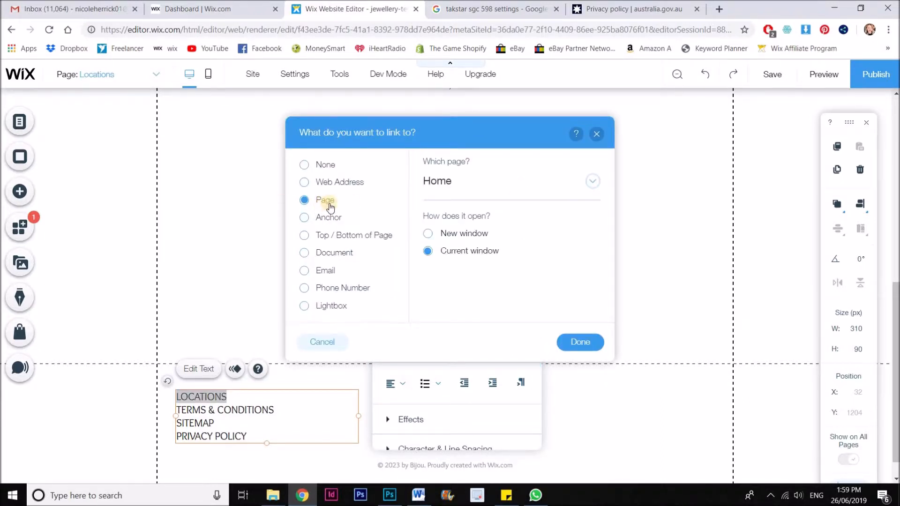
pyautogui.click(450, 182)
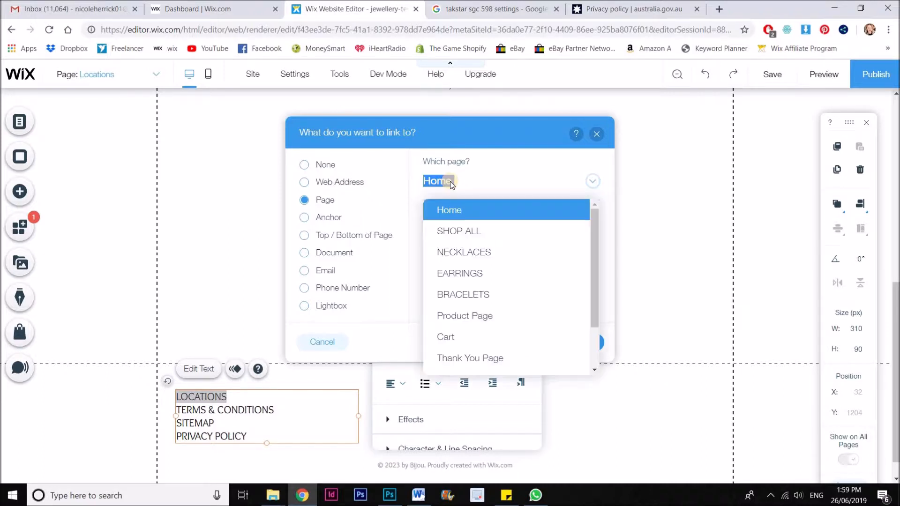
pyautogui.scroll(-2, 484, 301)
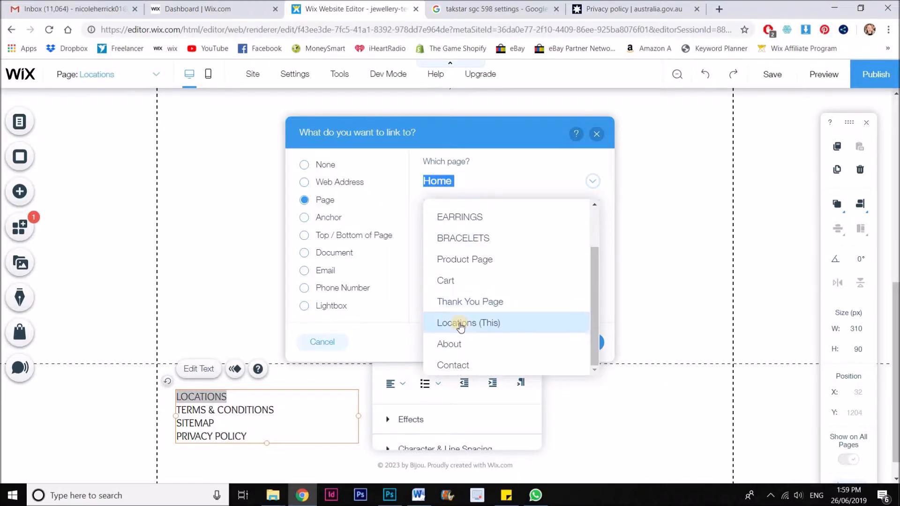
pyautogui.click(467, 323)
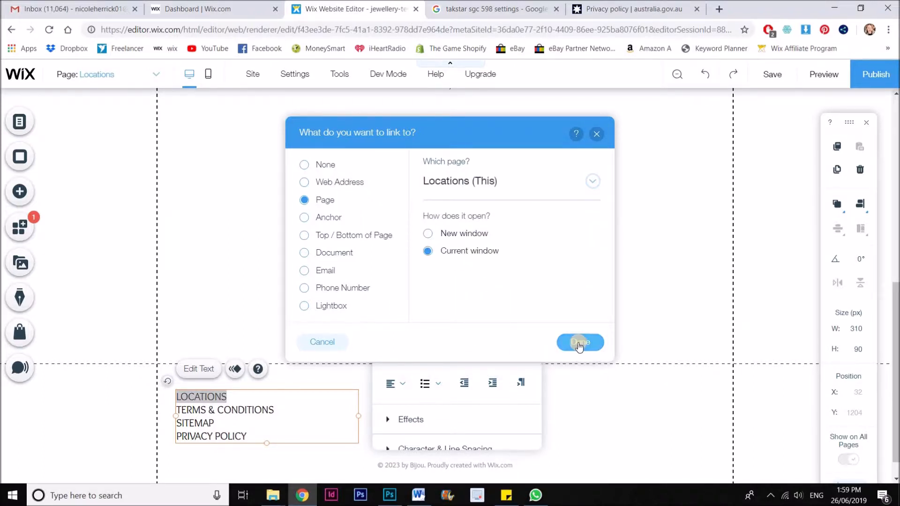
pyautogui.click(577, 343)
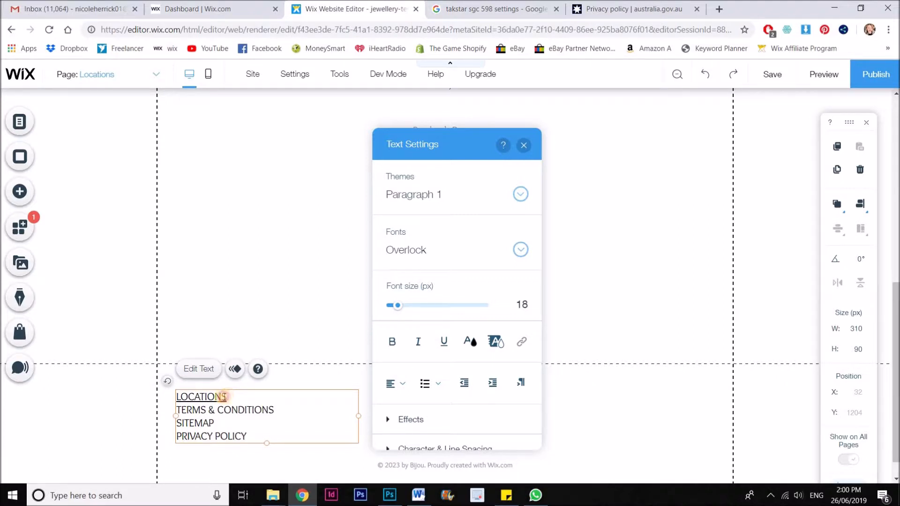
pyautogui.moveTo(227, 396); pyautogui.dragTo(176, 396)
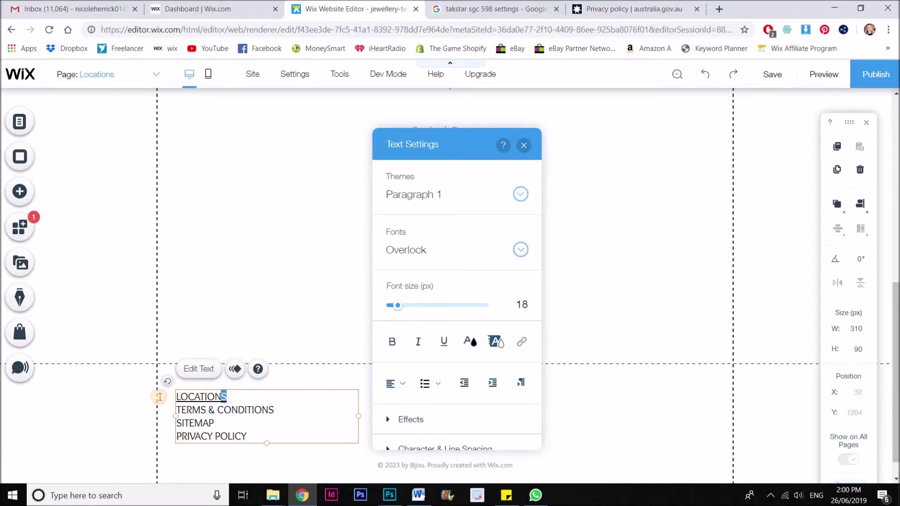
# Step: Turn off the underline on the linked LOCATIONS text
pyautogui.click(444, 342)
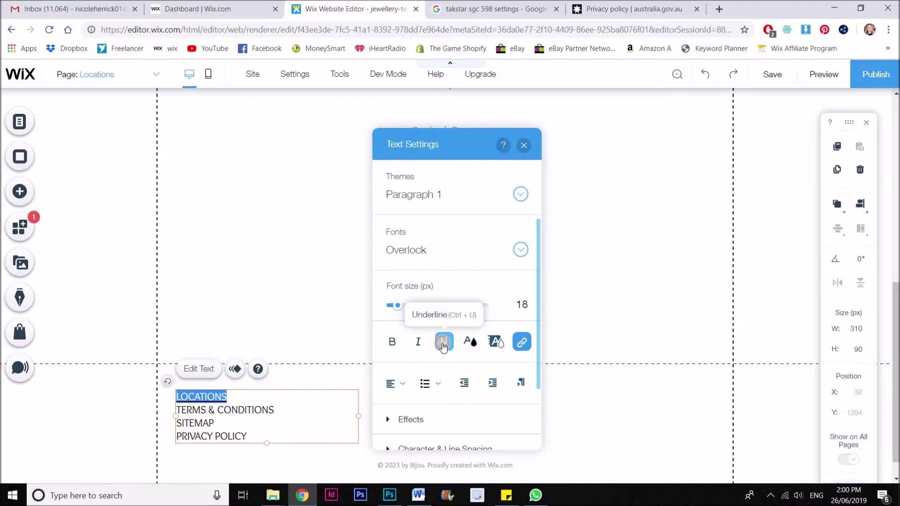
pyautogui.click(249, 412)
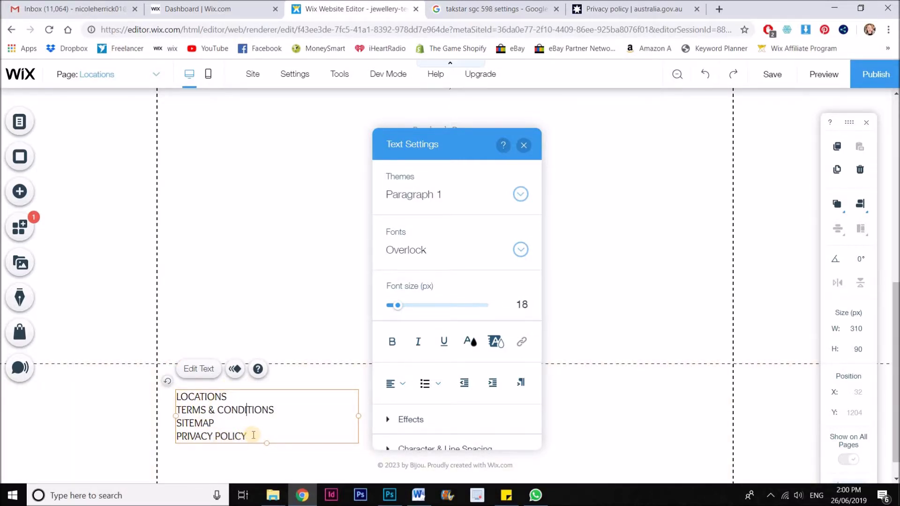
# Step: Apply a custom line spacing of 1.5 to all four footer menu lines
pyautogui.moveTo(255, 439); pyautogui.dragTo(157, 381)
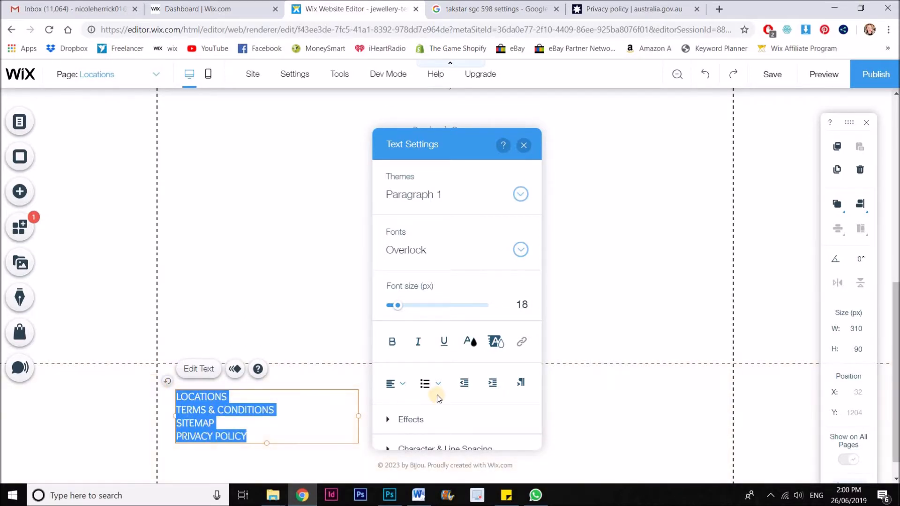
pyautogui.scroll(-3, 437, 394)
pyautogui.click(427, 375)
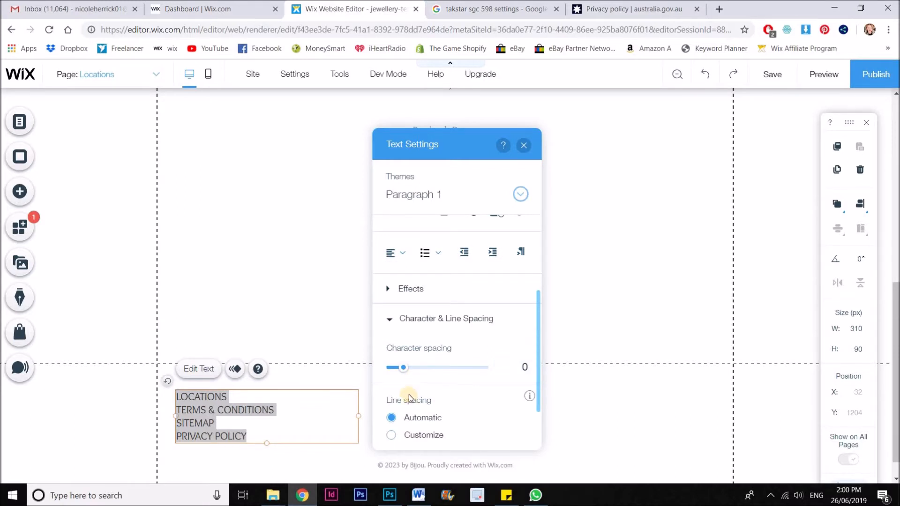
pyautogui.scroll(-2, 409, 398)
pyautogui.click(391, 372)
pyautogui.click(400, 401)
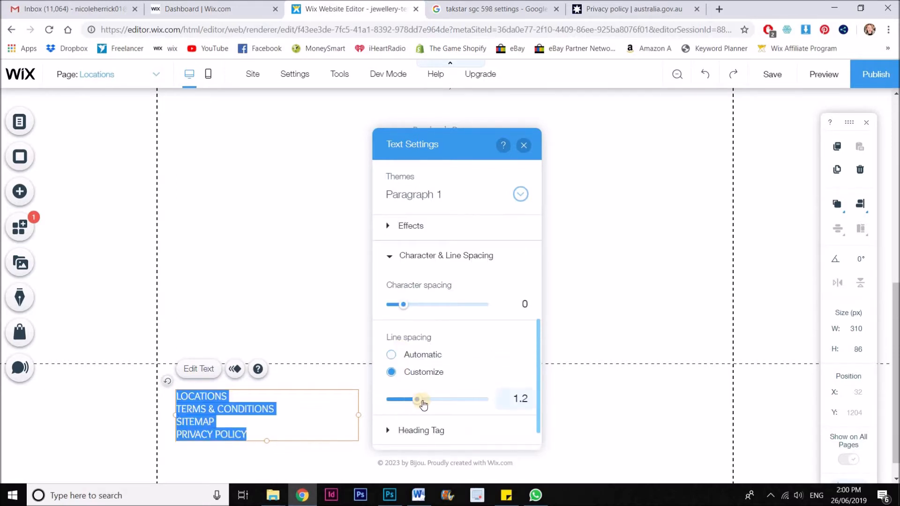
pyautogui.moveTo(417, 399); pyautogui.dragTo(429, 401)
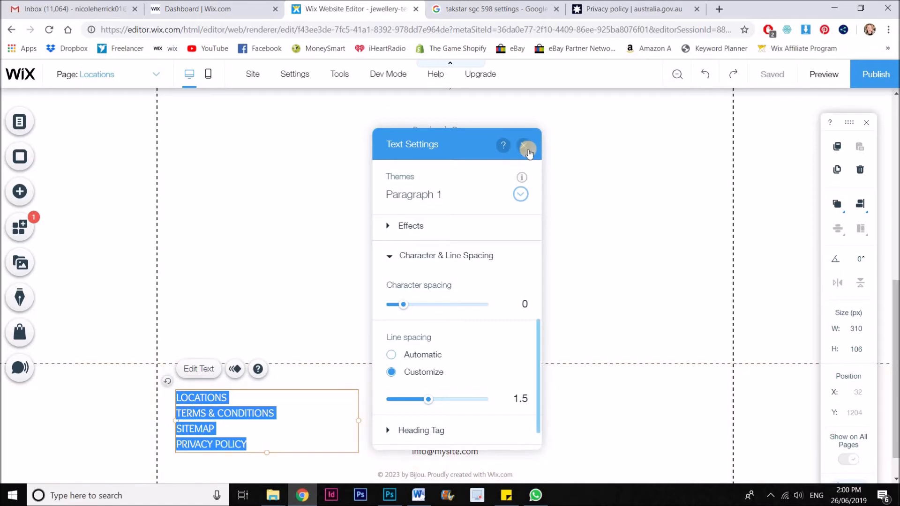
pyautogui.click(528, 149)
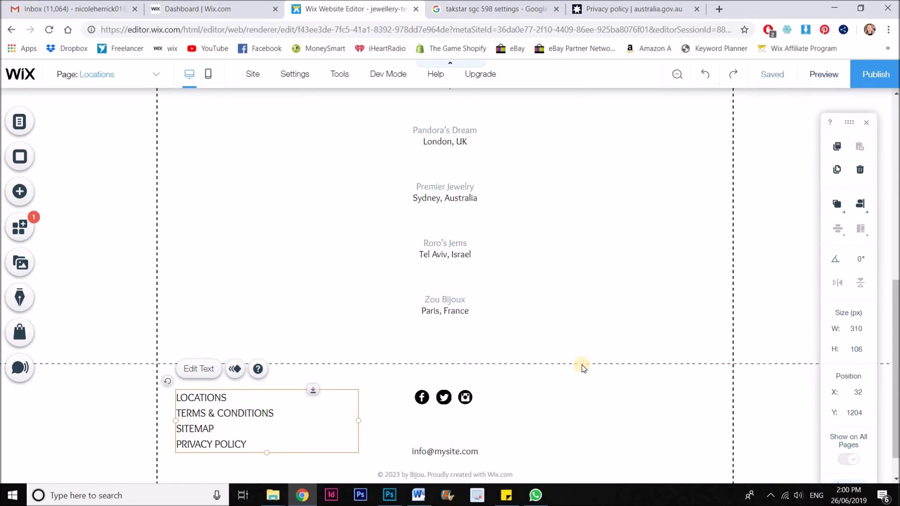
# Step: Preview the site and follow the footer LOCATIONS link to the Locations page
pyautogui.click(824, 74)
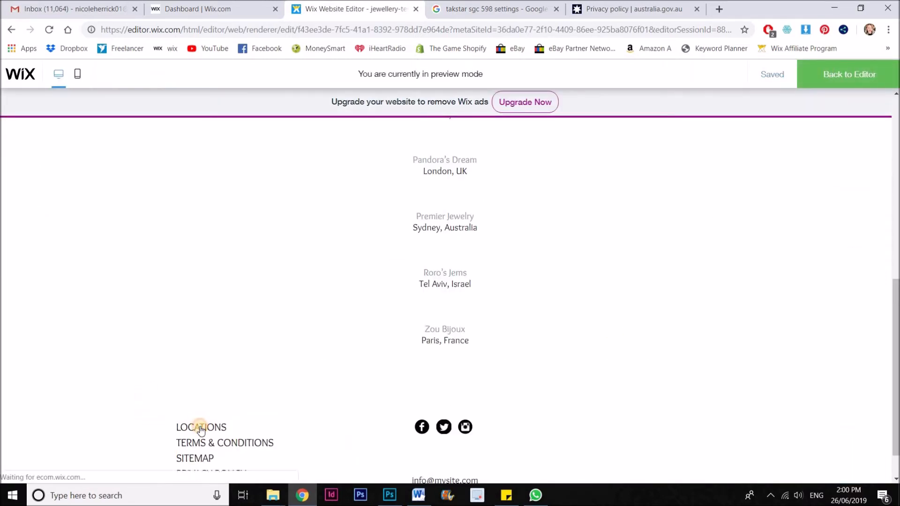
pyautogui.click(200, 427)
pyautogui.scroll(5, 322, 420)
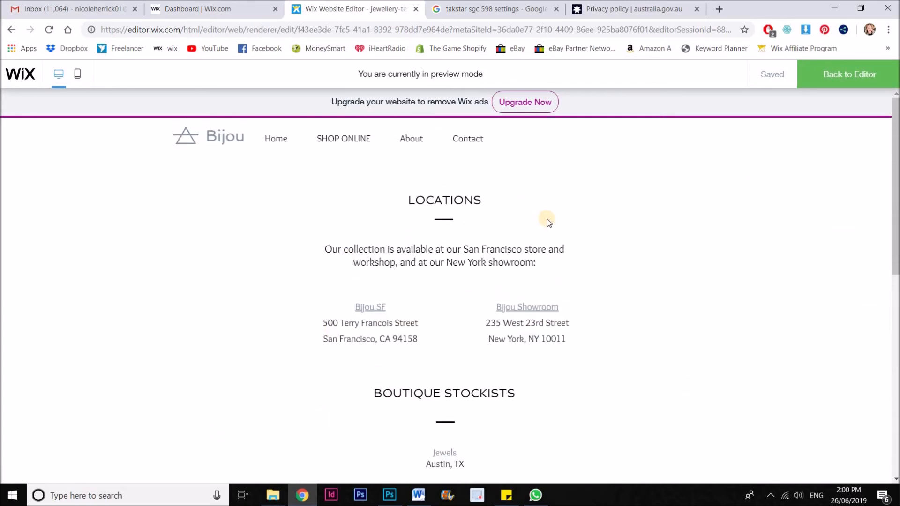